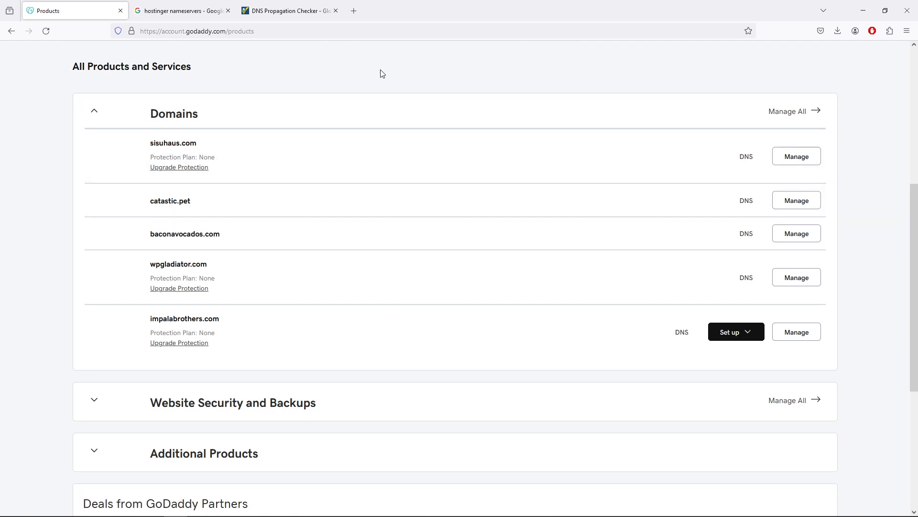
- Open the Hostinger support article on where to find its nameservers and copy ns1.dns-parking.com
{"action": "left_click", "coordinate": [175, 17]}
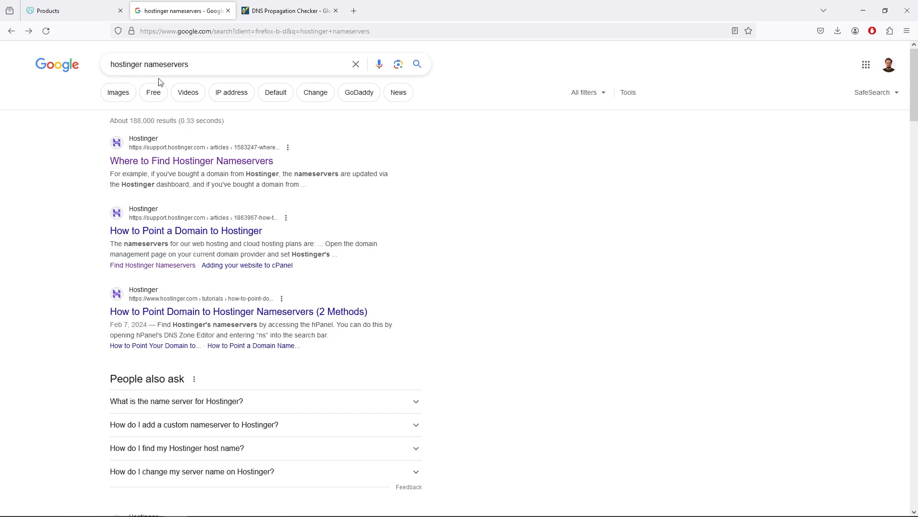
{"action": "left_click", "coordinate": [234, 161]}
{"action": "scroll", "coordinate": [231, 164], "scroll_direction": "down", "scroll_amount": 2}
{"action": "left_click_drag", "start_coordinate": [405, 219], "coordinate": [316, 218]}
{"action": "left_click", "coordinate": [407, 216]}
{"action": "left_click_drag", "start_coordinate": [397, 218], "coordinate": [319, 219]}
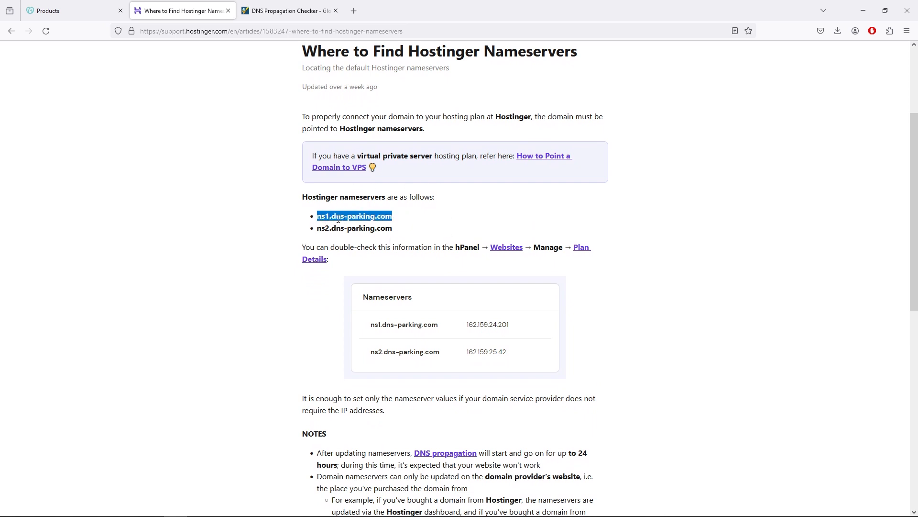
{"action": "right_click", "coordinate": [338, 218]}
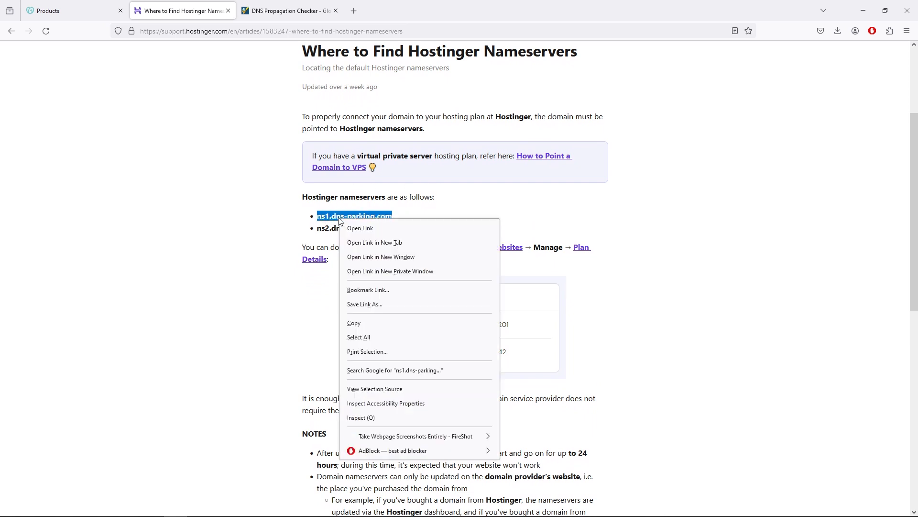
{"action": "left_click", "coordinate": [403, 324]}
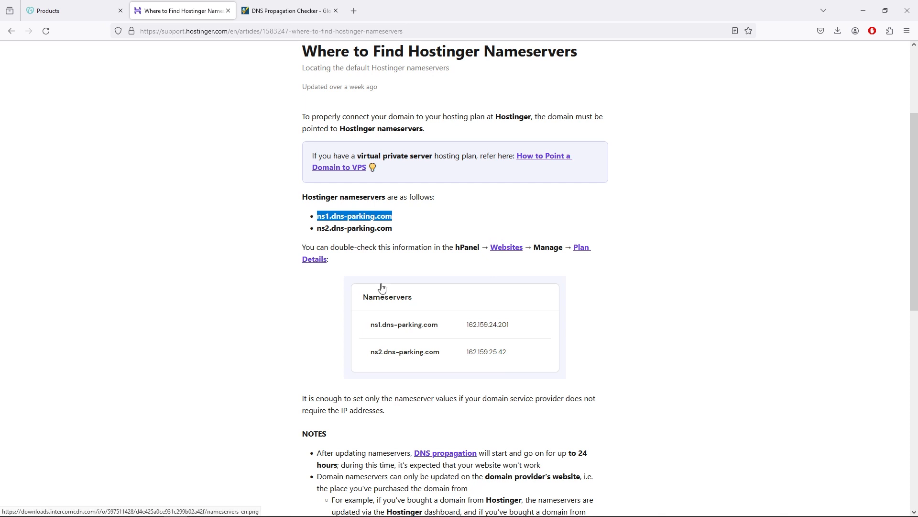
{"action": "left_click", "coordinate": [327, 227]}
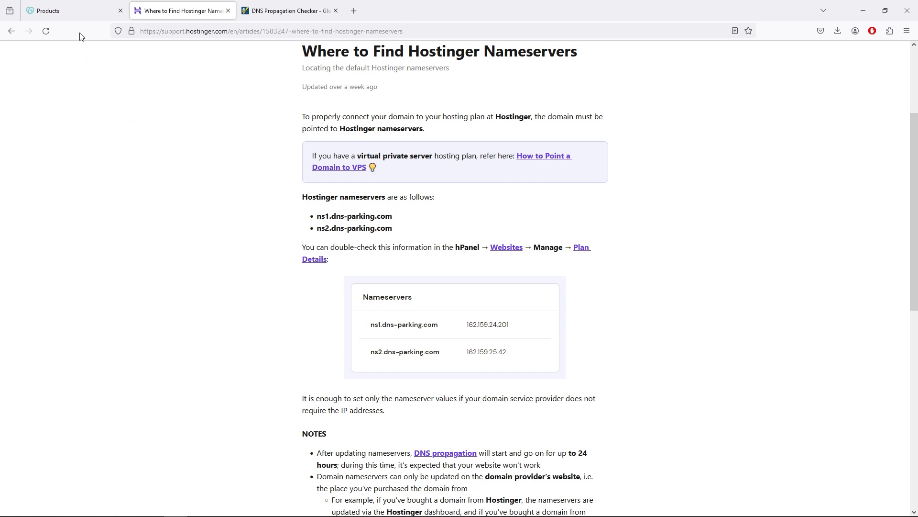
- Switch to GoDaddy and open the nameserver settings in the DNS management of impalabrothers.com
{"action": "left_click", "coordinate": [83, 12]}
{"action": "scroll", "coordinate": [38, 192], "scroll_direction": "down", "scroll_amount": 5}
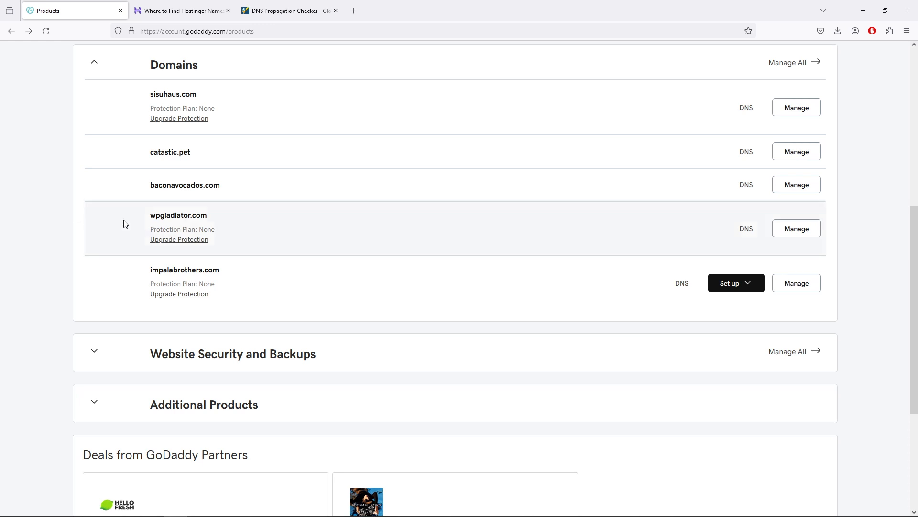
{"action": "left_click", "coordinate": [681, 284]}
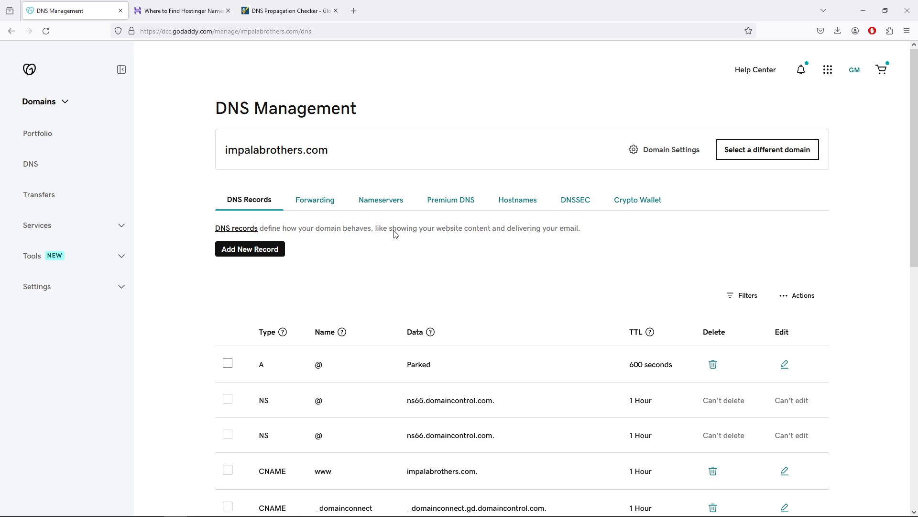
{"action": "left_click", "coordinate": [390, 209]}
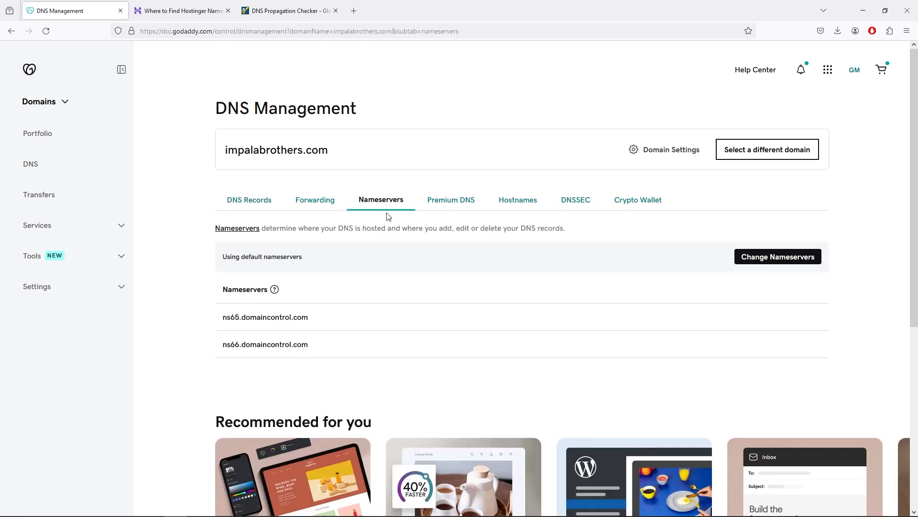
{"action": "left_click", "coordinate": [763, 259]}
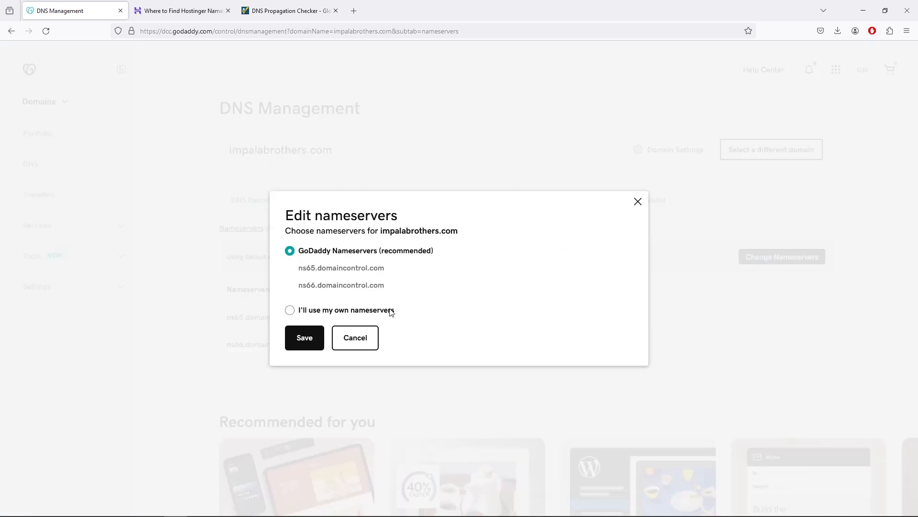
{"action": "left_click", "coordinate": [289, 311]}
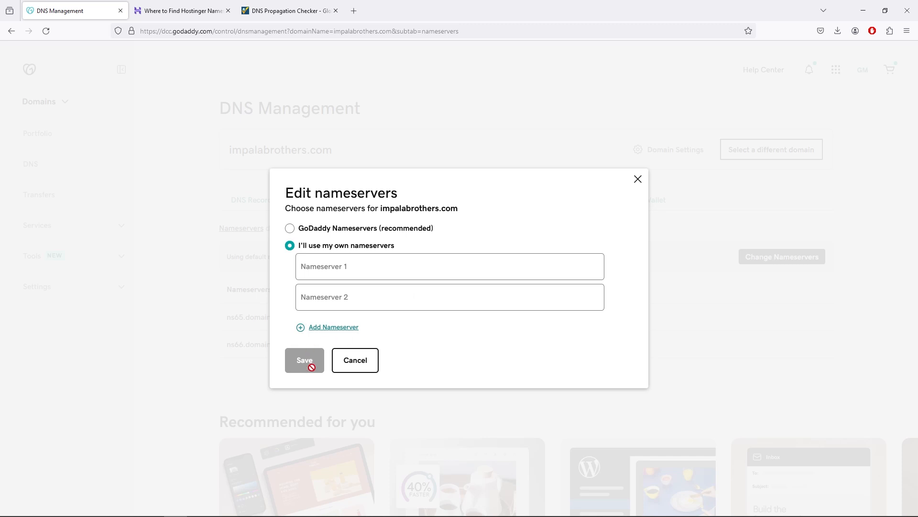
{"action": "left_click", "coordinate": [638, 179]}
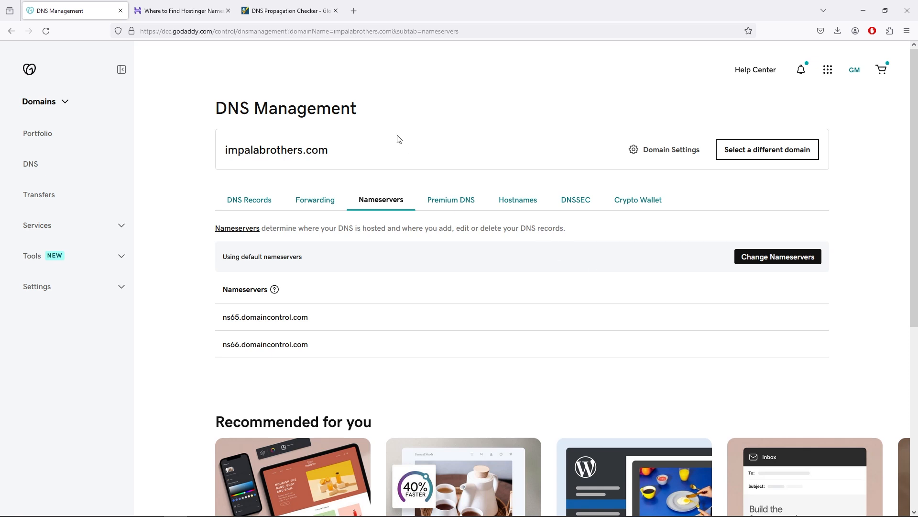
- Switch to the whatsmydns.net DNS Propagation Checker and look up the NS records of impalabrothers.com
{"action": "left_click", "coordinate": [287, 11]}
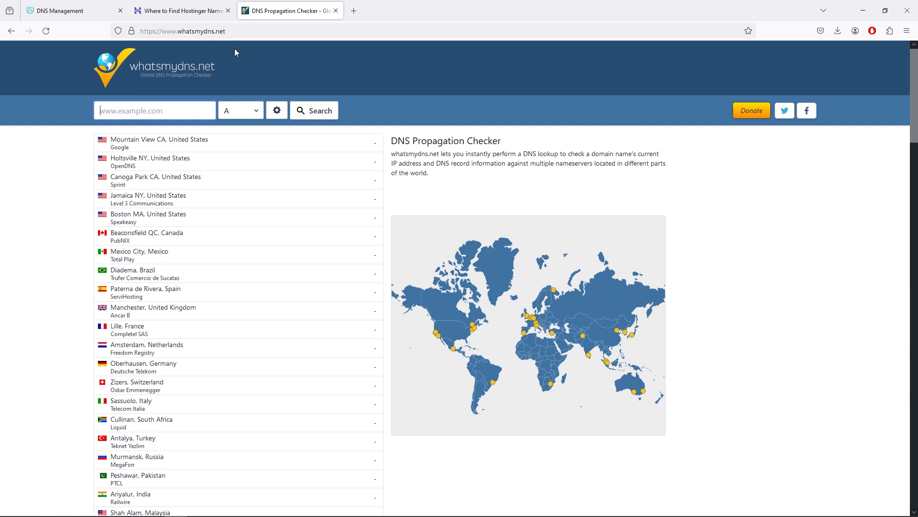
{"action": "left_click", "coordinate": [182, 112]}
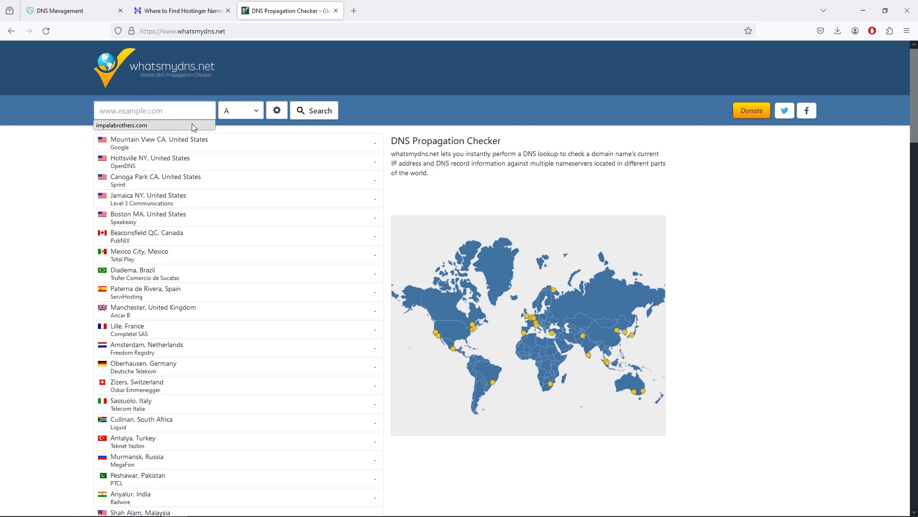
{"action": "left_click", "coordinate": [187, 125]}
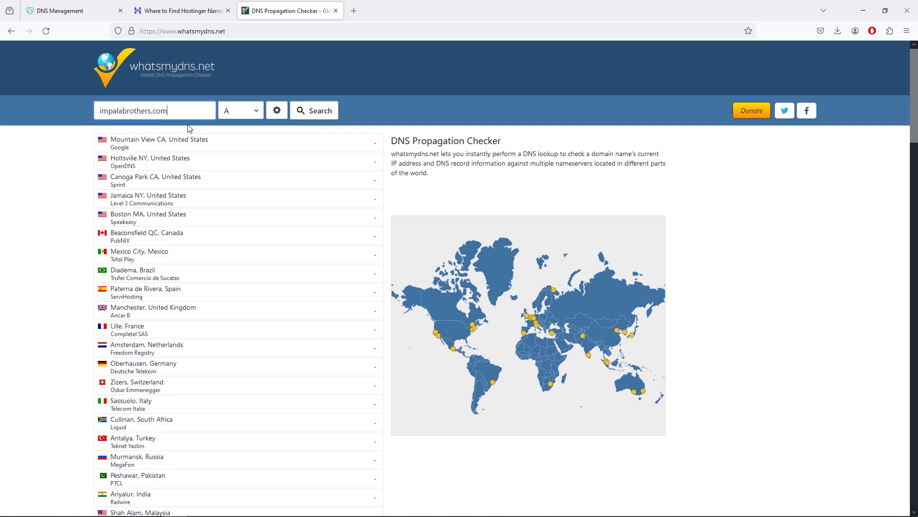
{"action": "left_click", "coordinate": [259, 114]}
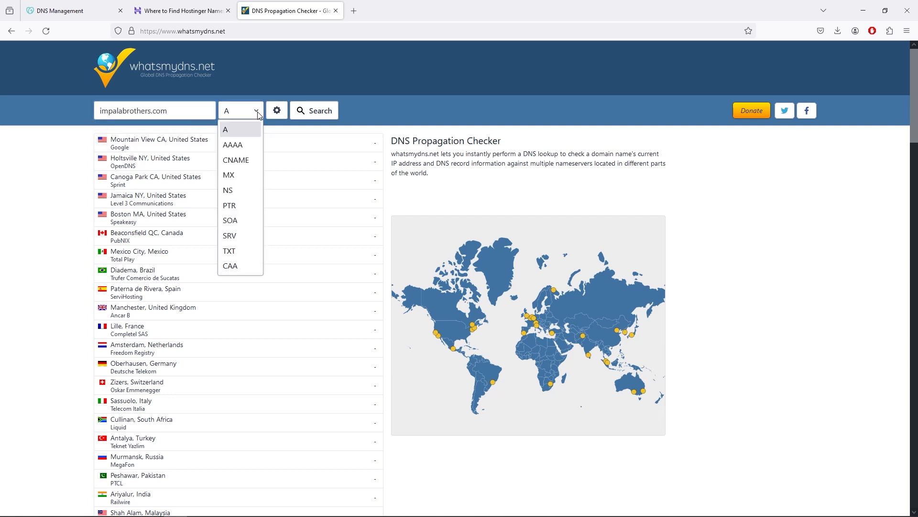
{"action": "left_click", "coordinate": [244, 196]}
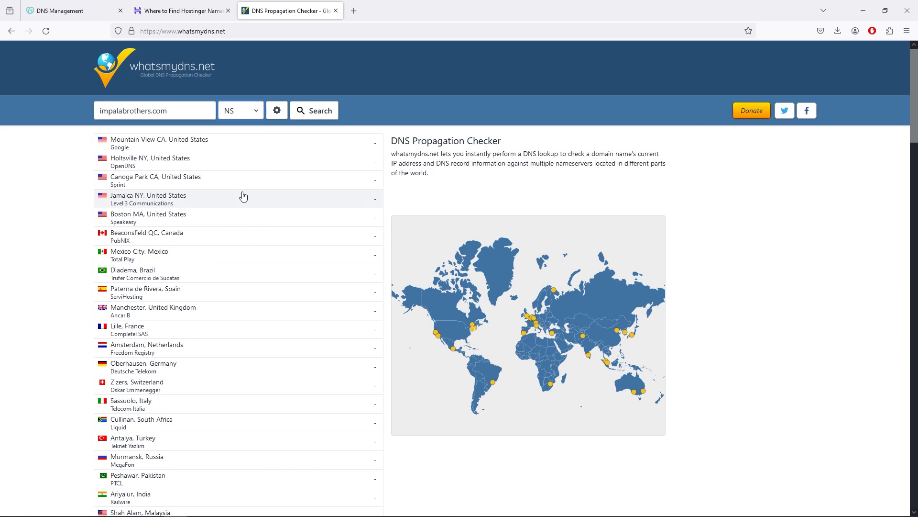
{"action": "left_click", "coordinate": [322, 111]}
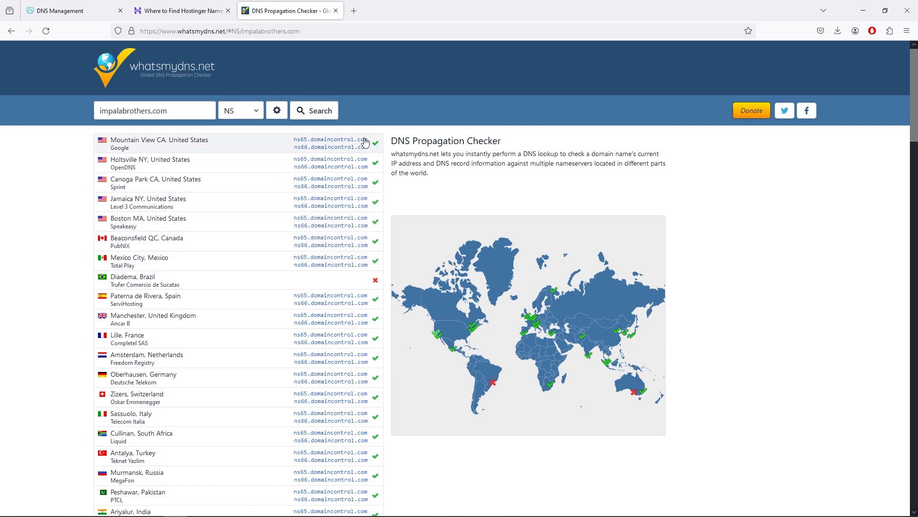
- Compare the nameservers set in GoDaddy for impalabrothers.com with those reported by the propagation checker across locations
{"action": "left_click", "coordinate": [76, 10]}
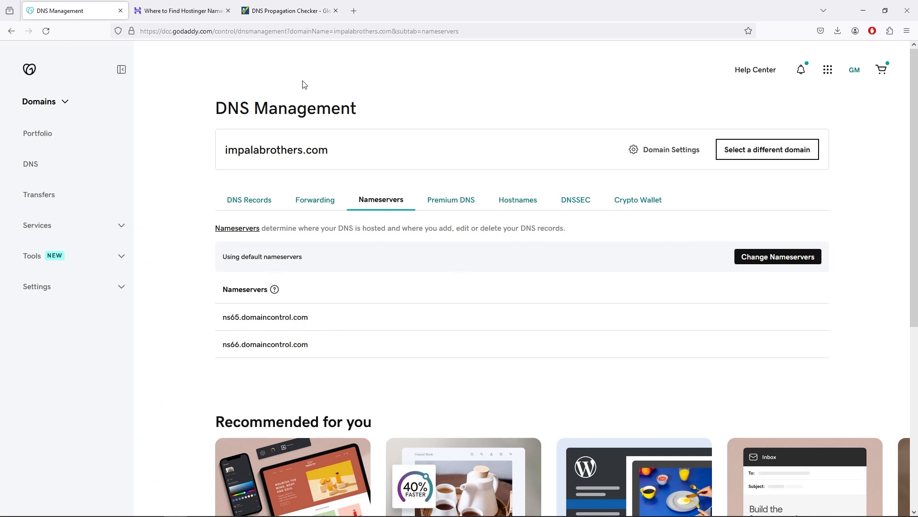
{"action": "left_click", "coordinate": [284, 12]}
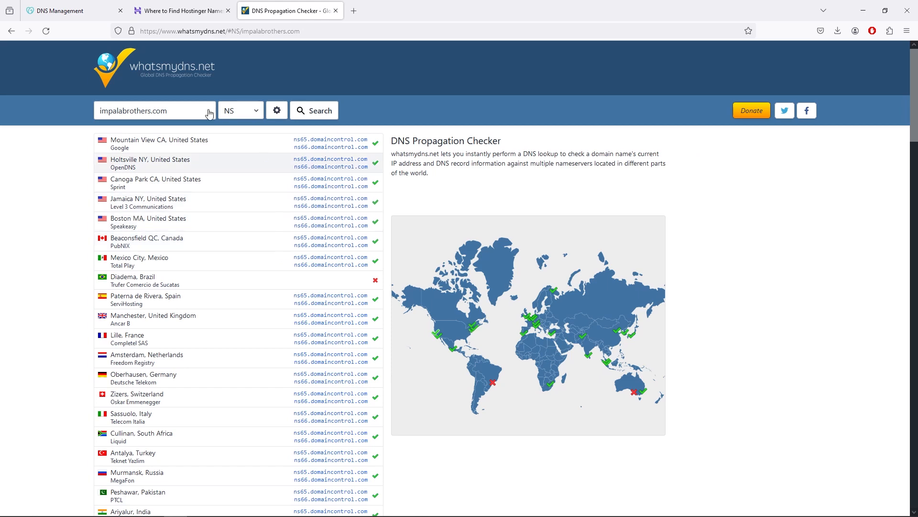
{"action": "left_click", "coordinate": [82, 18]}
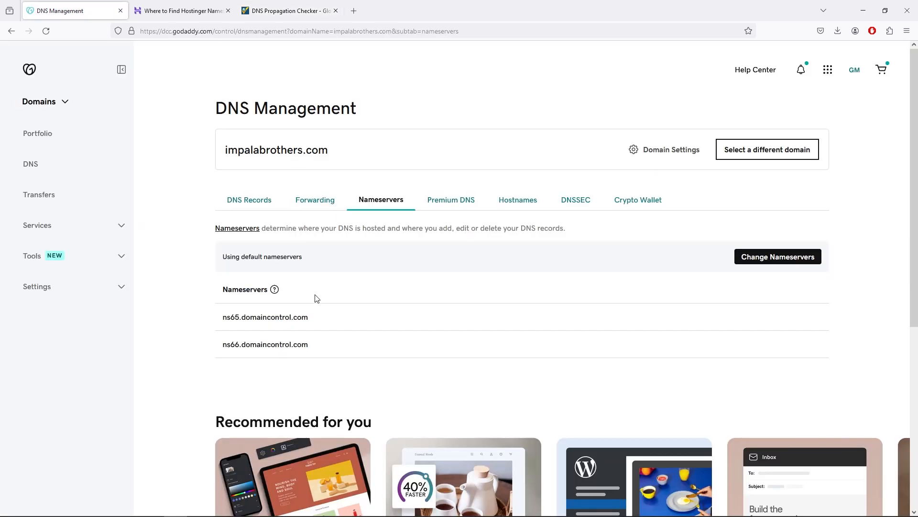
{"action": "left_click", "coordinate": [279, 12]}
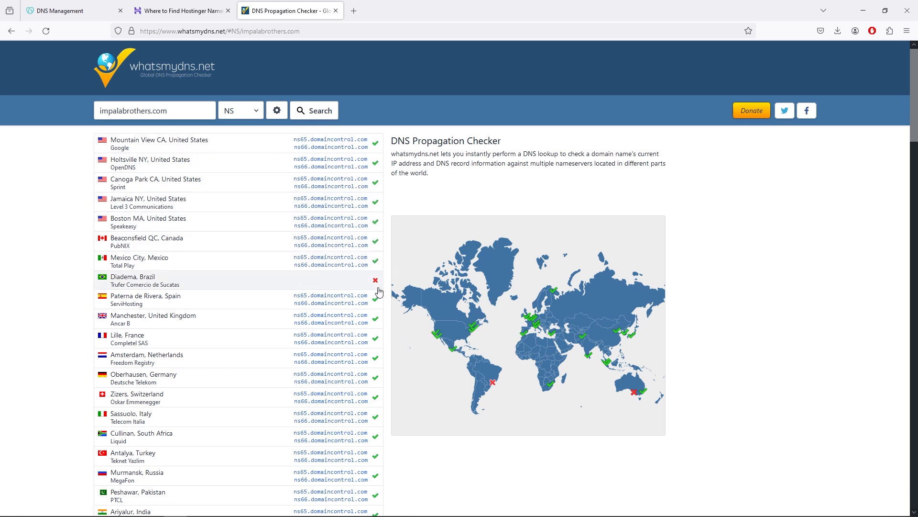
{"action": "scroll", "coordinate": [376, 301], "scroll_direction": "down", "scroll_amount": 3}
{"action": "scroll", "coordinate": [393, 325], "scroll_direction": "up", "scroll_amount": 3}
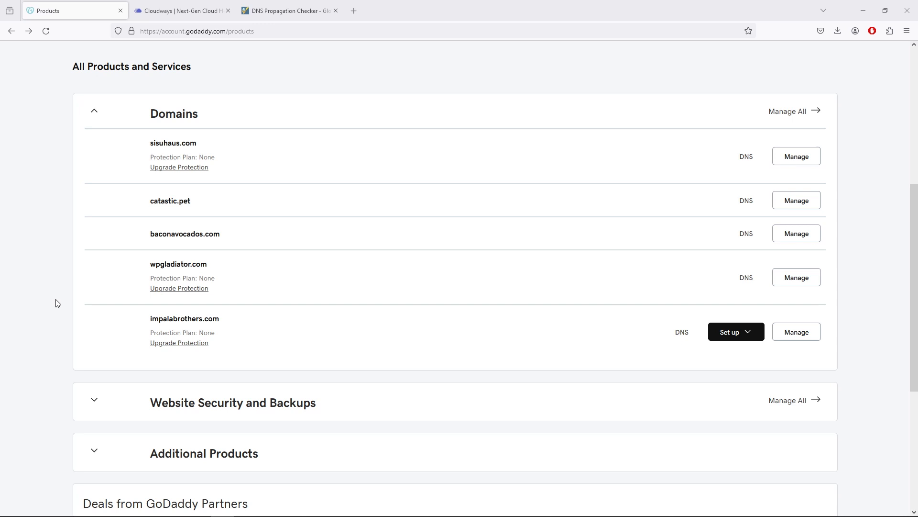
- Switch to Cloudways, open the kepubizni server and copy its public IP address
{"action": "left_click", "coordinate": [171, 13]}
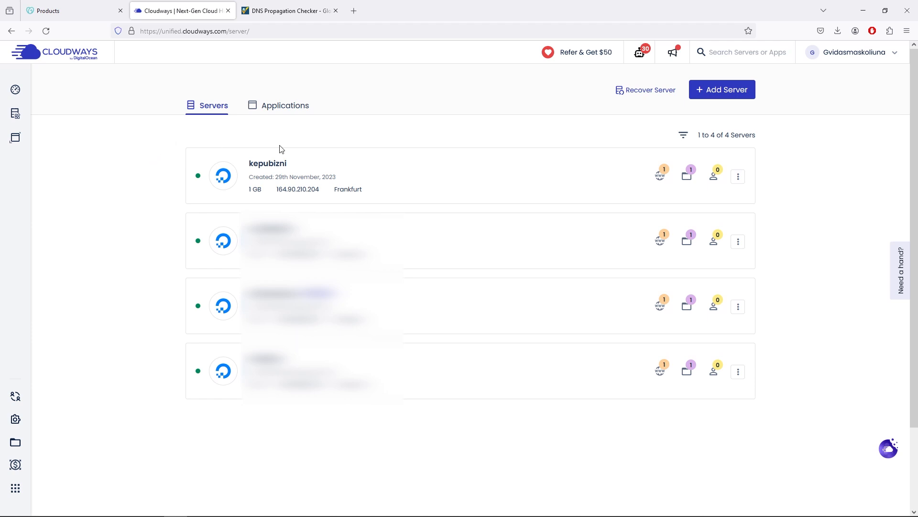
{"action": "left_click", "coordinate": [413, 168]}
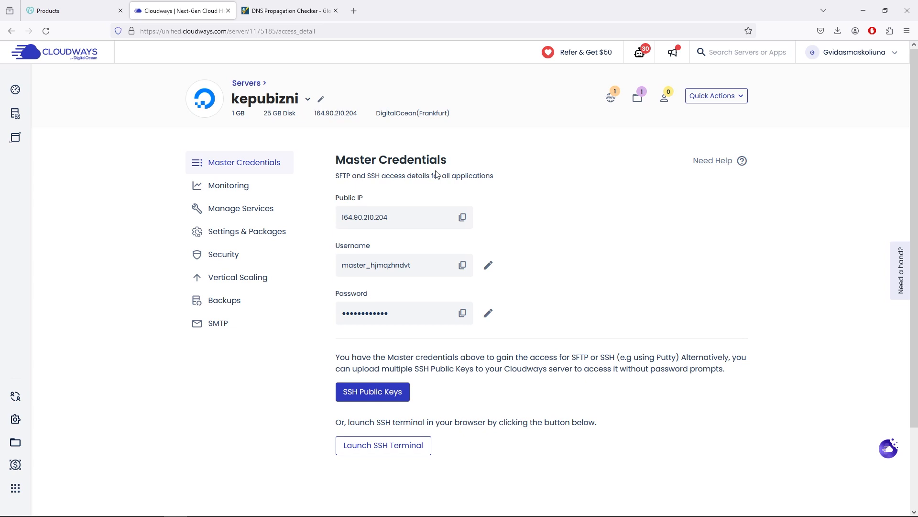
{"action": "left_click", "coordinate": [462, 218]}
- Open the Kepun application on this server and examine its access details and the domain list in Domain Management
{"action": "mouse_move", "coordinate": [610, 105]}
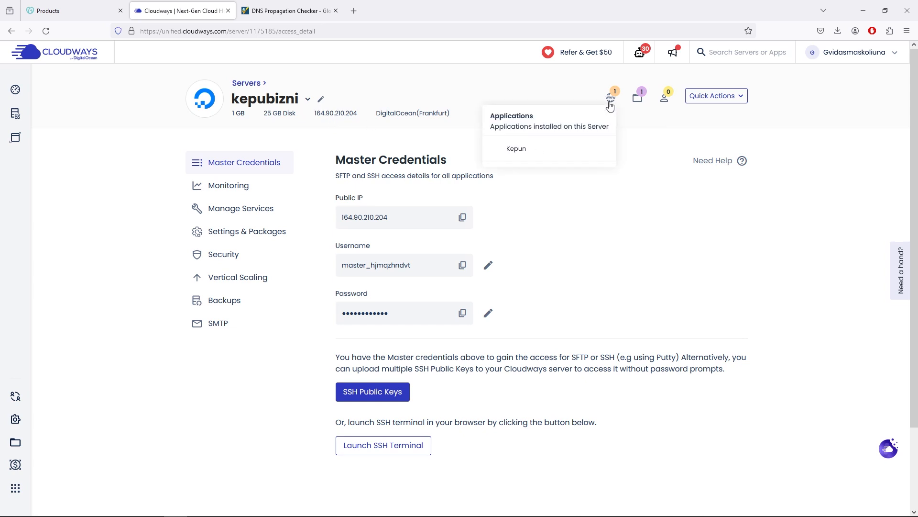
{"action": "left_click", "coordinate": [520, 153]}
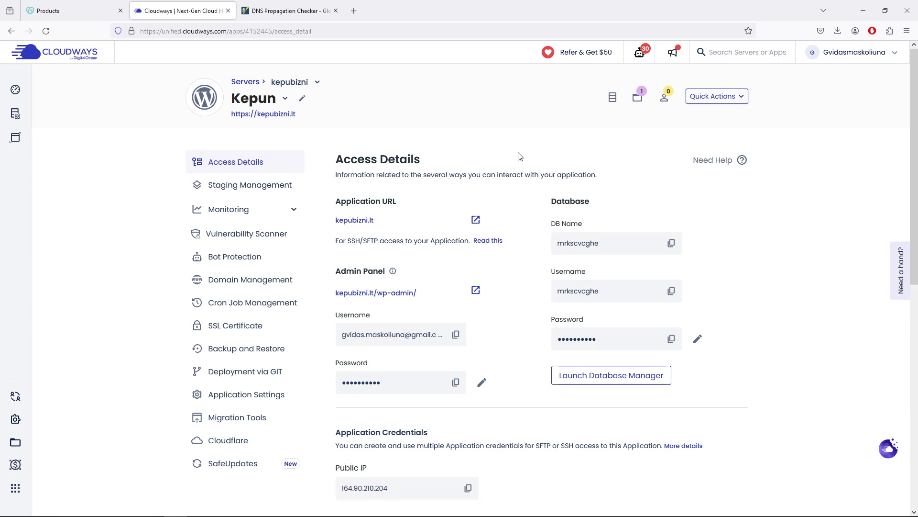
{"action": "scroll", "coordinate": [520, 160], "scroll_direction": "down", "scroll_amount": 2}
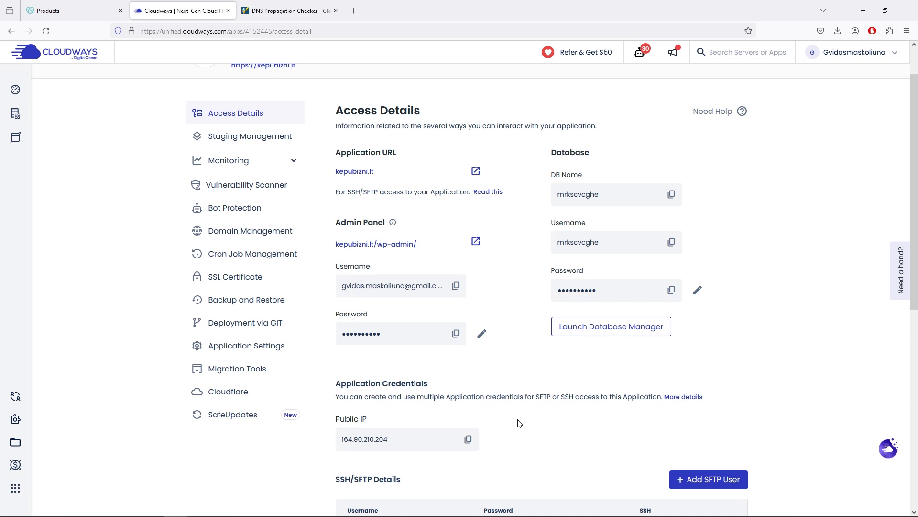
{"action": "scroll", "coordinate": [508, 311], "scroll_direction": "up", "scroll_amount": 2}
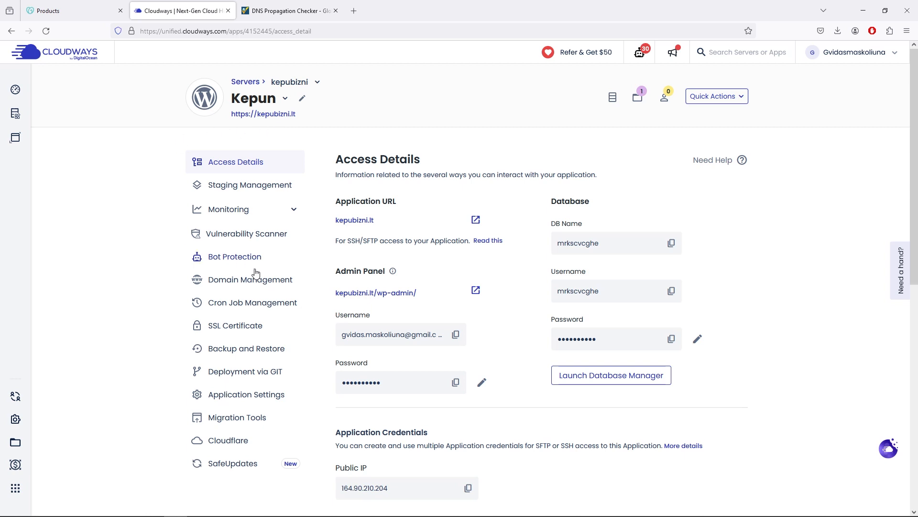
{"action": "left_click", "coordinate": [268, 279]}
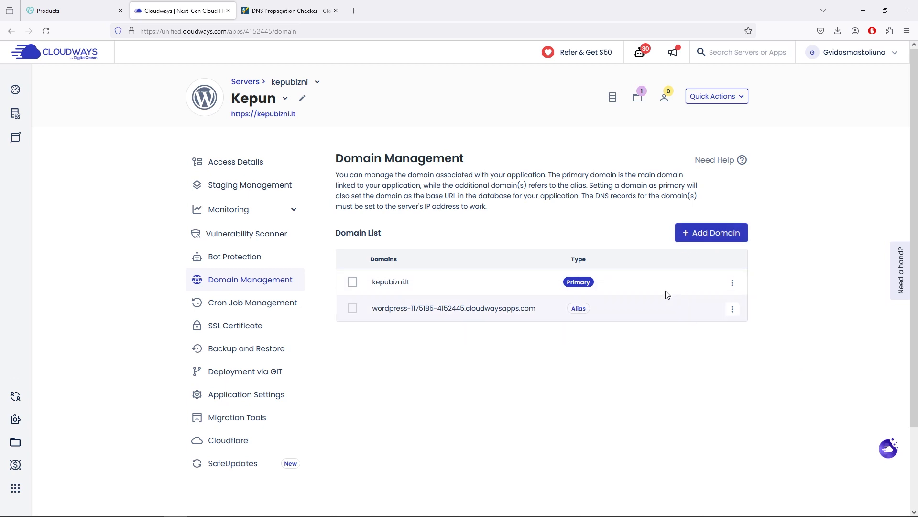
{"action": "left_click", "coordinate": [732, 283]}
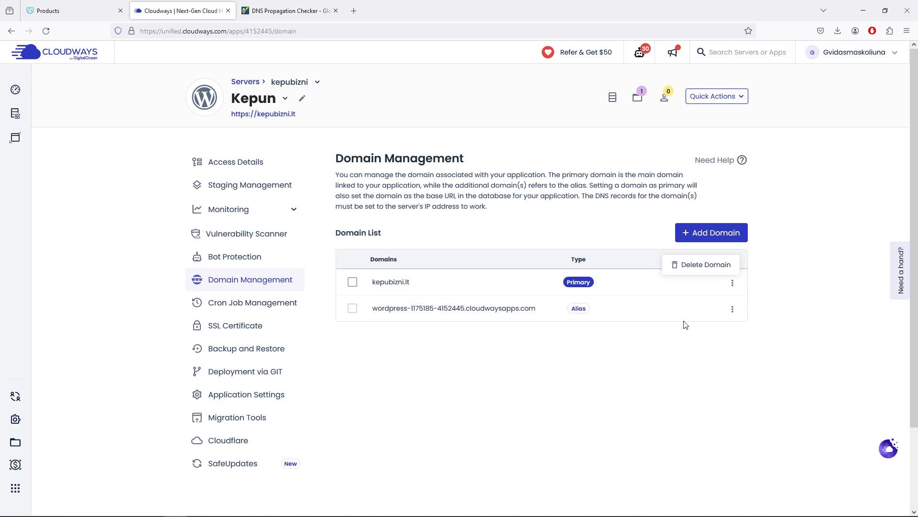
{"action": "left_click", "coordinate": [680, 340]}
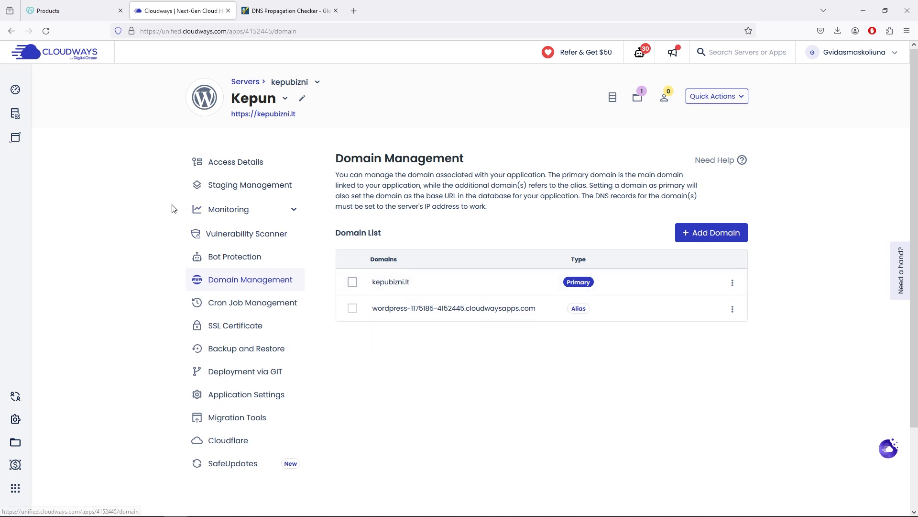
- Switch to GoDaddy and open the DNS records of impalabrothers.com
{"action": "left_click", "coordinate": [74, 16]}
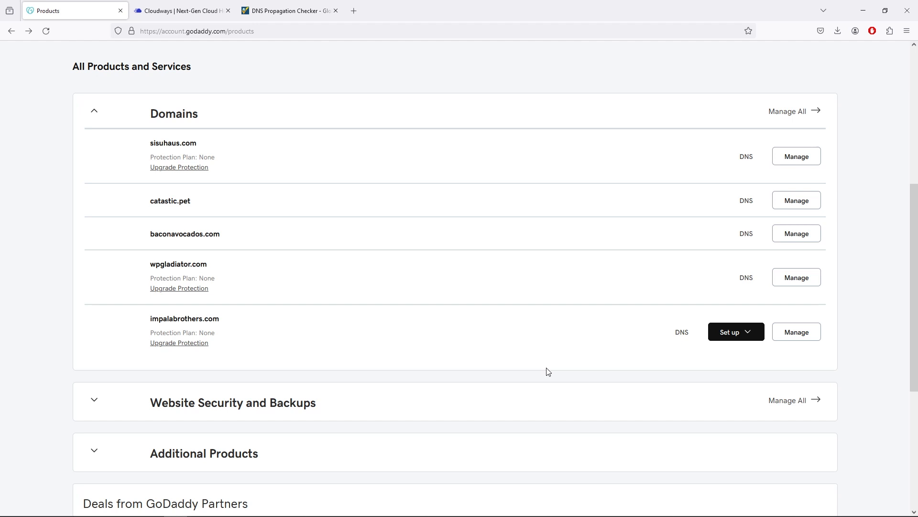
{"action": "left_click", "coordinate": [680, 334]}
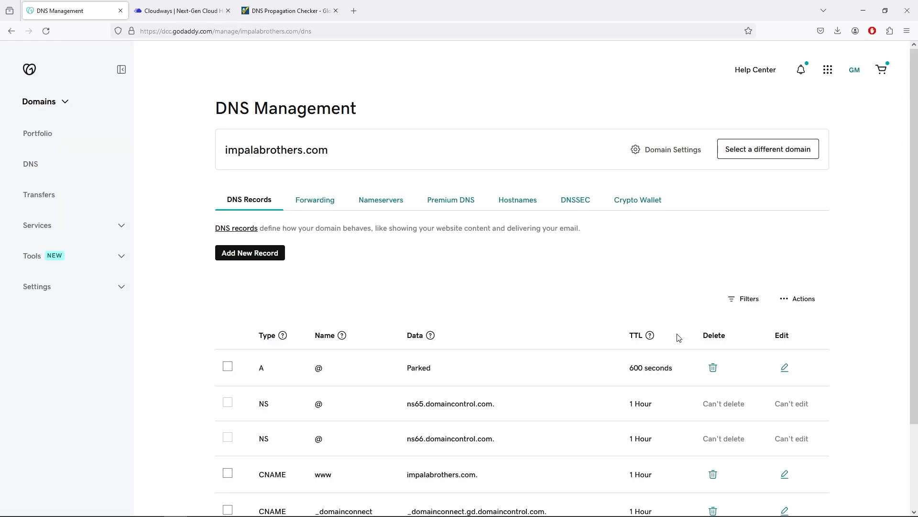
{"action": "scroll", "coordinate": [623, 272], "scroll_direction": "down", "scroll_amount": 2}
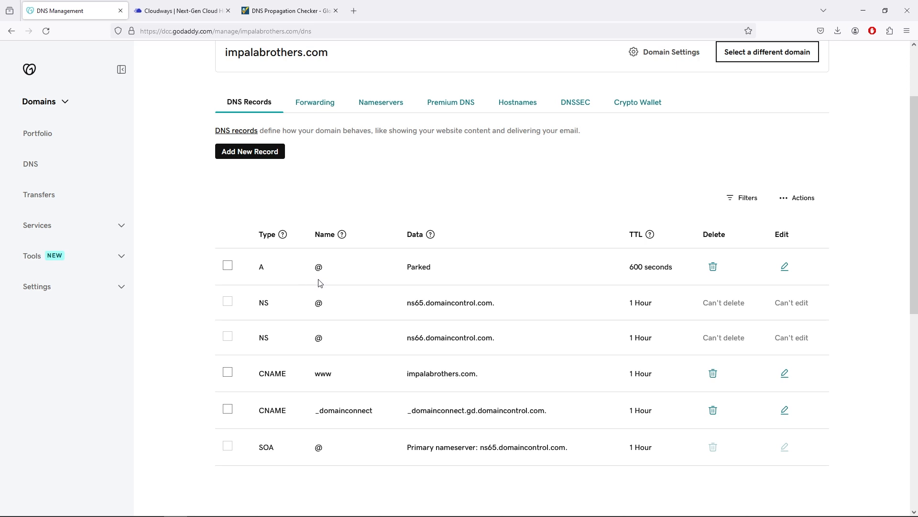
- Draft a new A record with the name @ and the copied server IP 164.90.210.204 as its value
{"action": "left_click", "coordinate": [261, 154]}
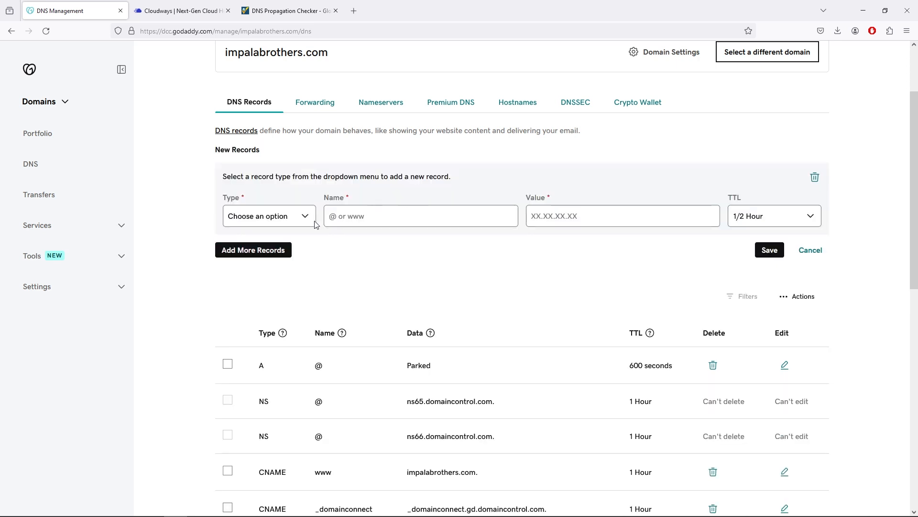
{"action": "left_click", "coordinate": [293, 220]}
{"action": "left_click", "coordinate": [286, 249]}
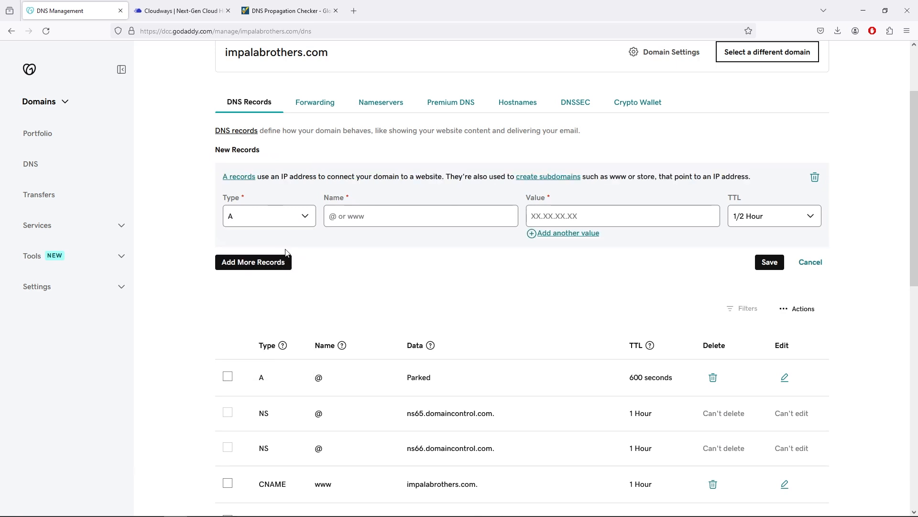
{"action": "left_click", "coordinate": [387, 216]}
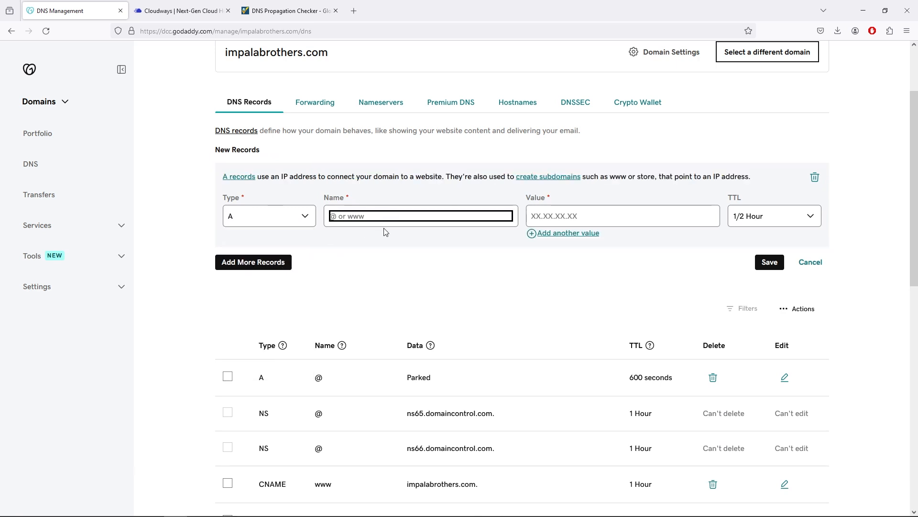
{"action": "type", "text": "@"}
{"action": "left_click", "coordinate": [560, 211]}
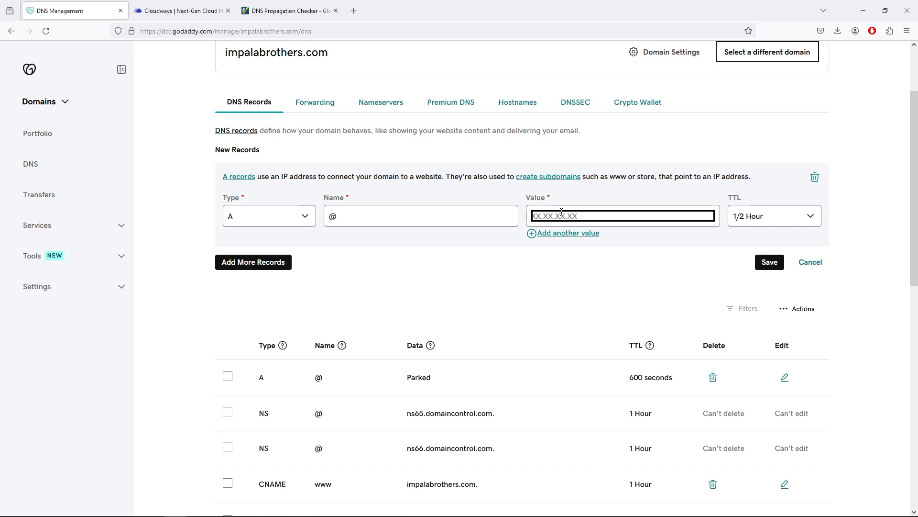
{"action": "right_click", "coordinate": [560, 211]}
{"action": "left_click", "coordinate": [622, 285]}
{"action": "left_click", "coordinate": [621, 286]}
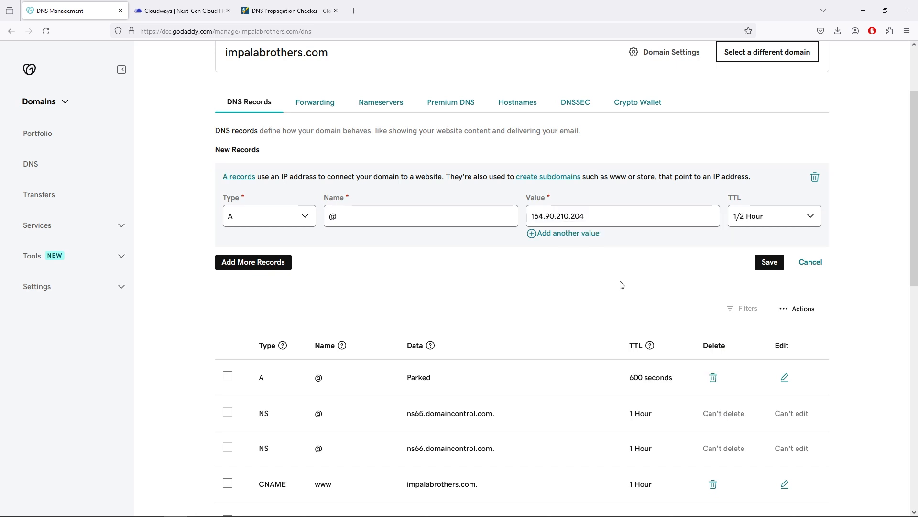
- Set a custom TTL of 600 seconds for the drafted A record and discard the unsaved record
{"action": "left_click", "coordinate": [815, 222]}
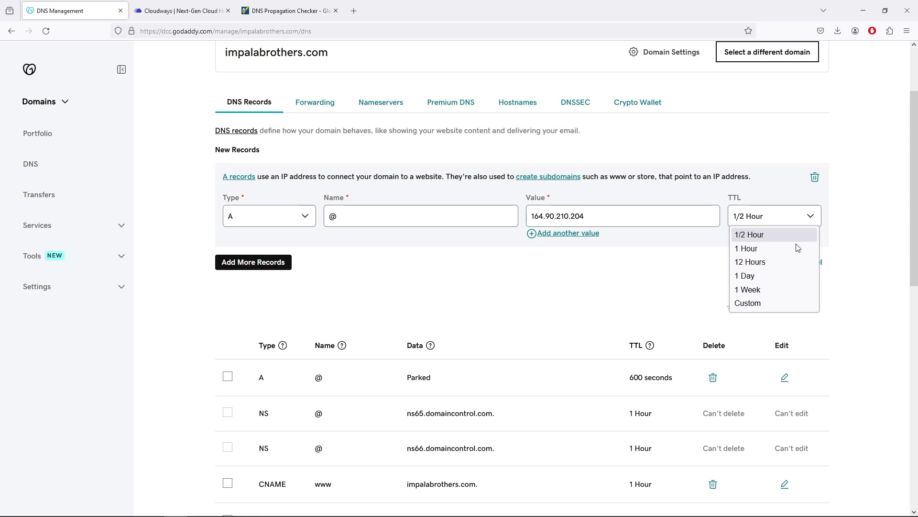
{"action": "left_click", "coordinate": [780, 302]}
{"action": "left_click", "coordinate": [764, 250]}
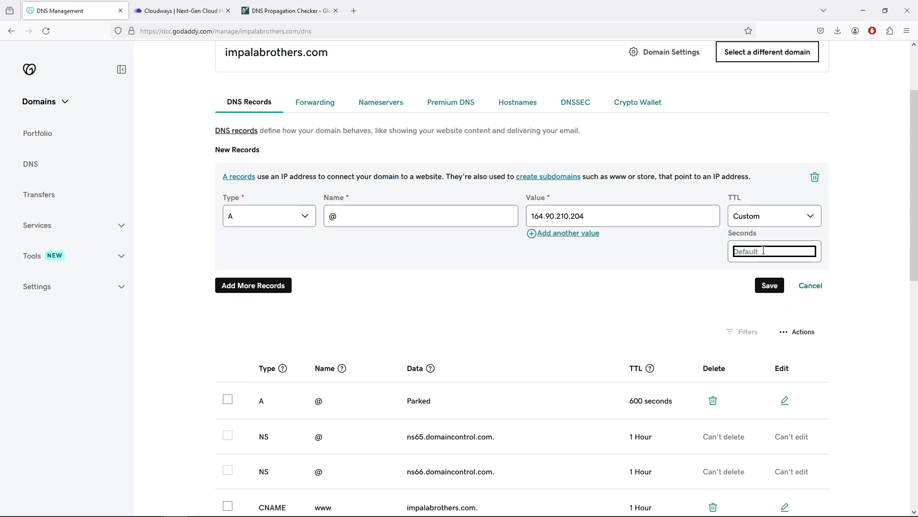
{"action": "type", "text": "600"}
{"action": "left_click", "coordinate": [697, 287]}
{"action": "left_click", "coordinate": [820, 288]}
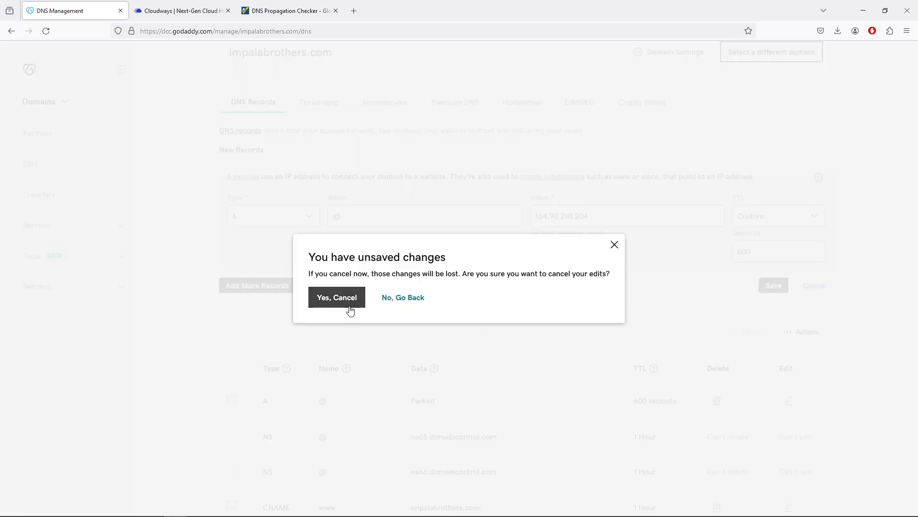
{"action": "left_click", "coordinate": [337, 298]}
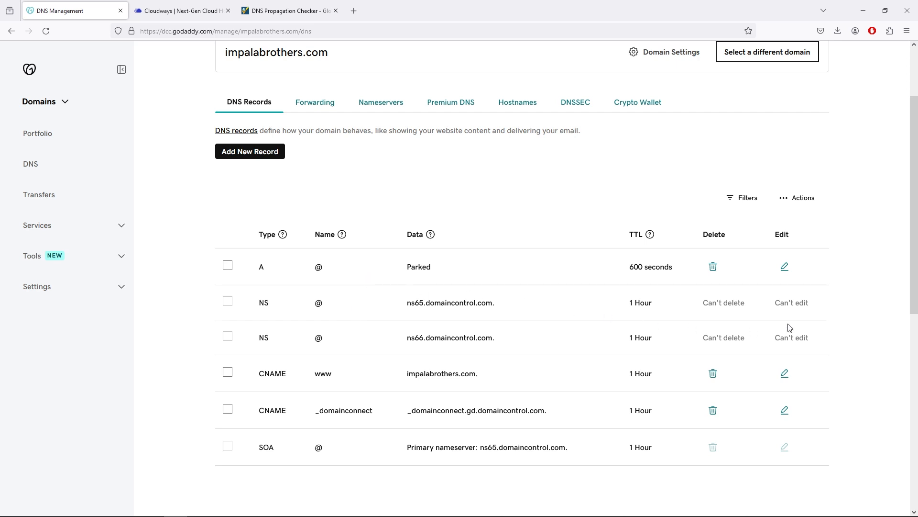
- Edit the existing parked A record for @ so its value is 164.90.210.204, and save it
{"action": "left_click", "coordinate": [785, 268]}
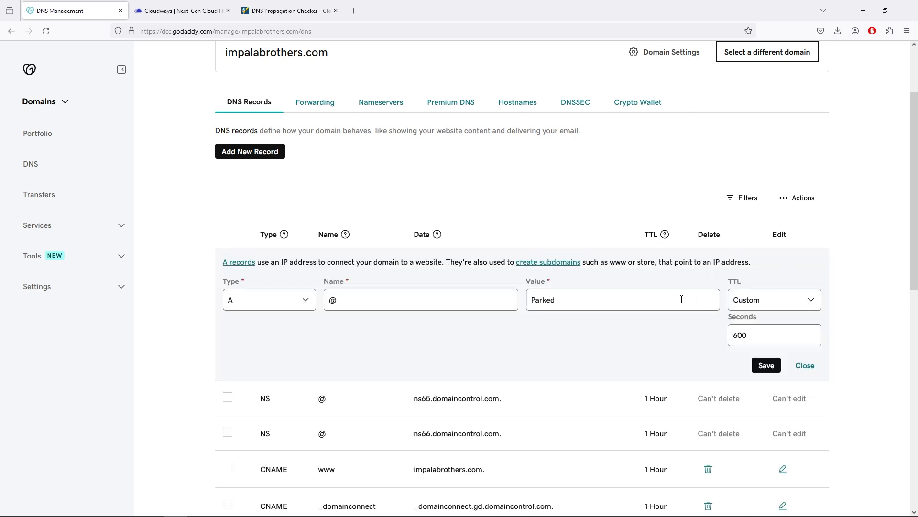
{"action": "double_click", "coordinate": [615, 297]}
{"action": "right_click", "coordinate": [604, 298]}
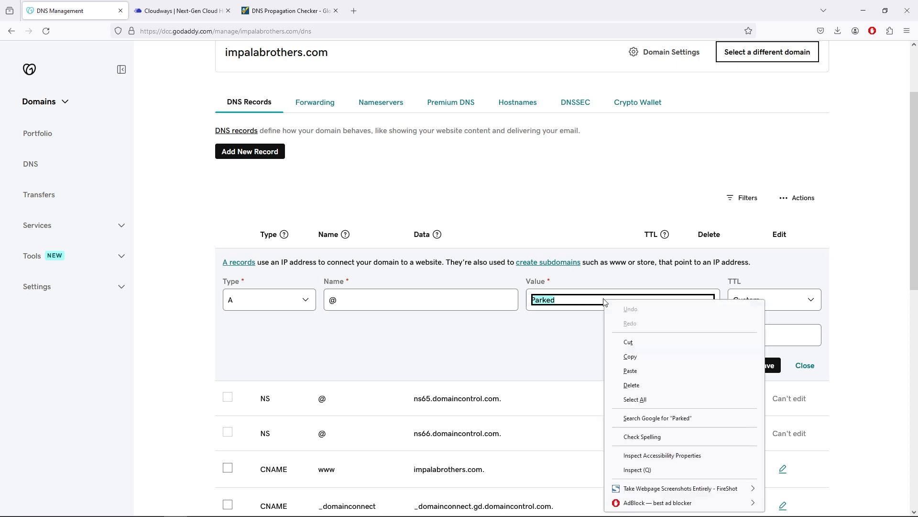
{"action": "left_click", "coordinate": [685, 370]}
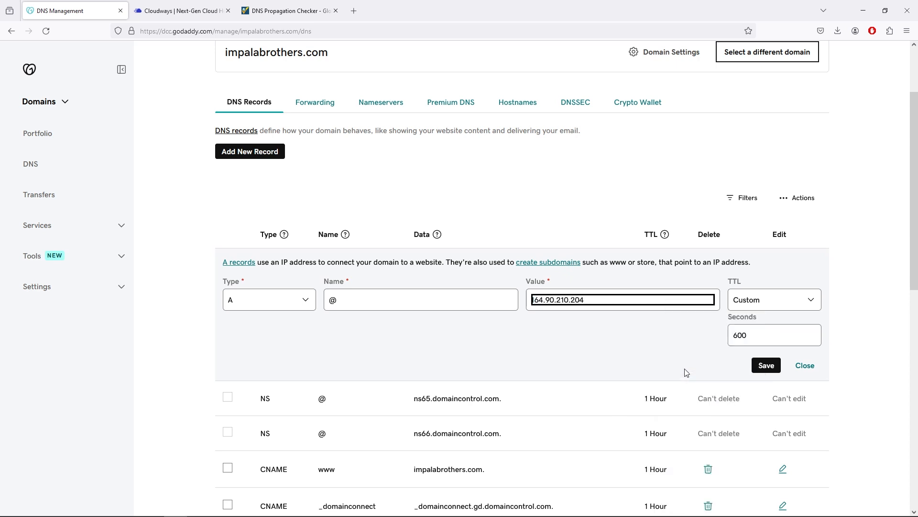
{"action": "left_click", "coordinate": [772, 367]}
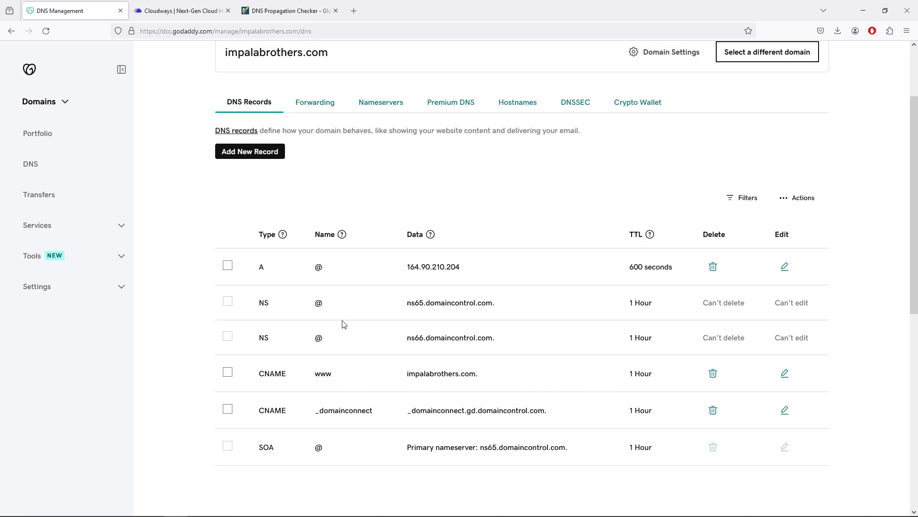
- Draft a new CNAME record named www with the custom TTL option and discard it without saving
{"action": "left_click", "coordinate": [245, 152]}
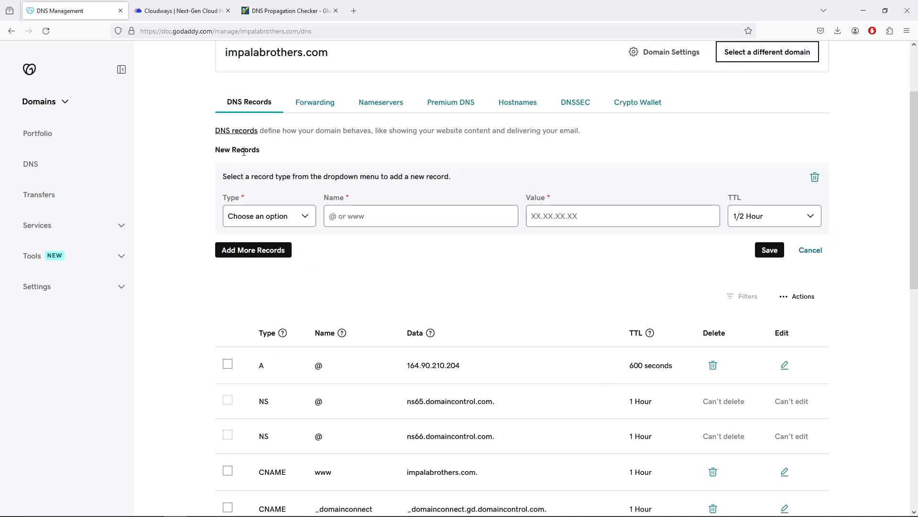
{"action": "left_click", "coordinate": [295, 215]}
{"action": "left_click", "coordinate": [269, 272]}
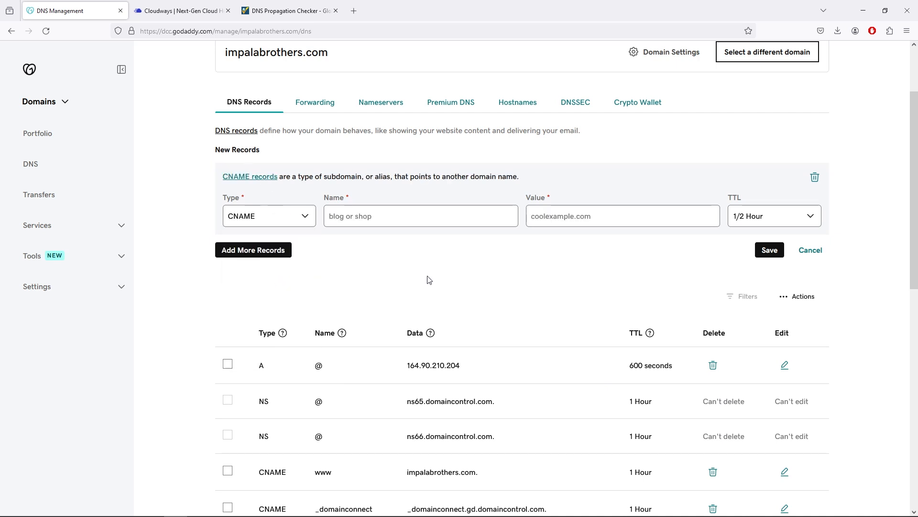
{"action": "left_click", "coordinate": [448, 217]}
{"action": "type", "text": "www"}
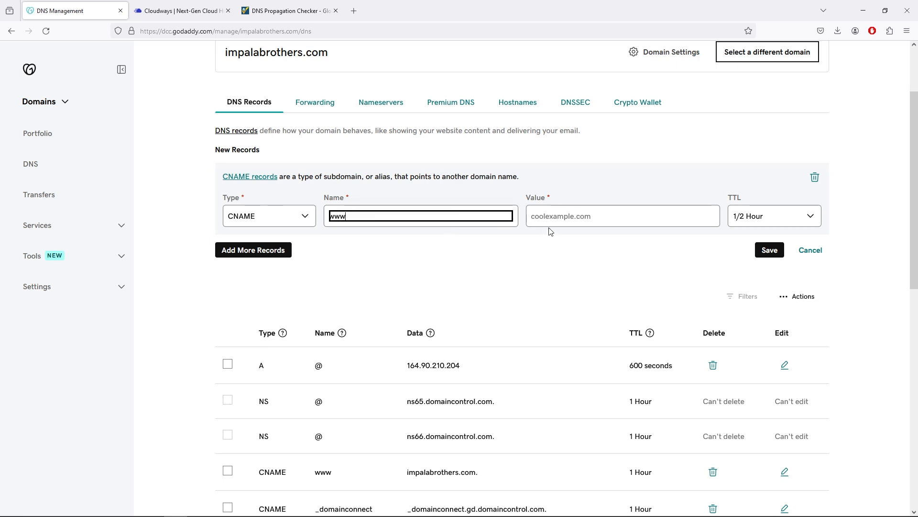
{"action": "key", "text": "Tab"}
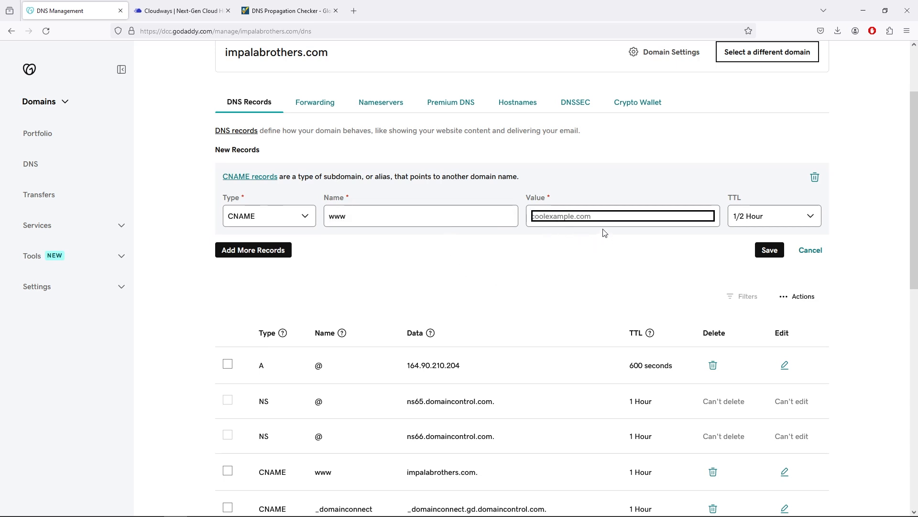
{"action": "left_click", "coordinate": [795, 218]}
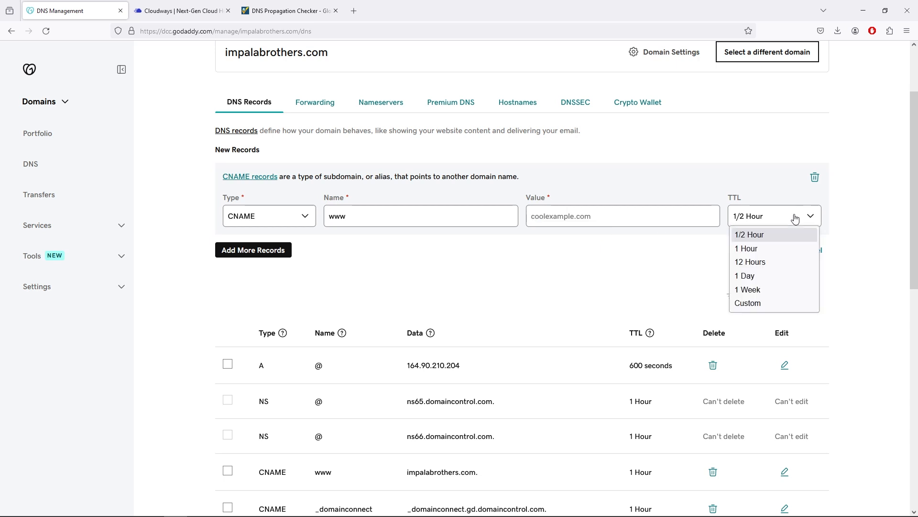
{"action": "left_click", "coordinate": [762, 304]}
{"action": "left_click", "coordinate": [765, 256]}
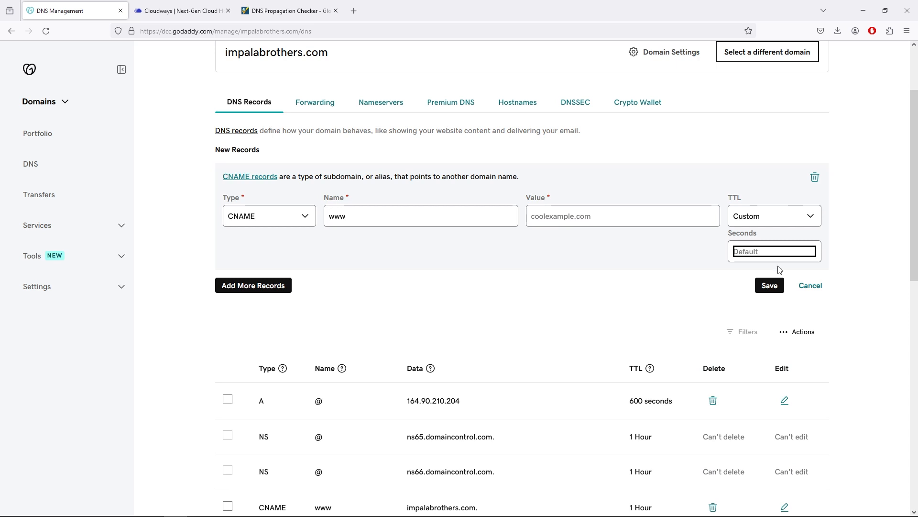
{"action": "left_click", "coordinate": [811, 285]}
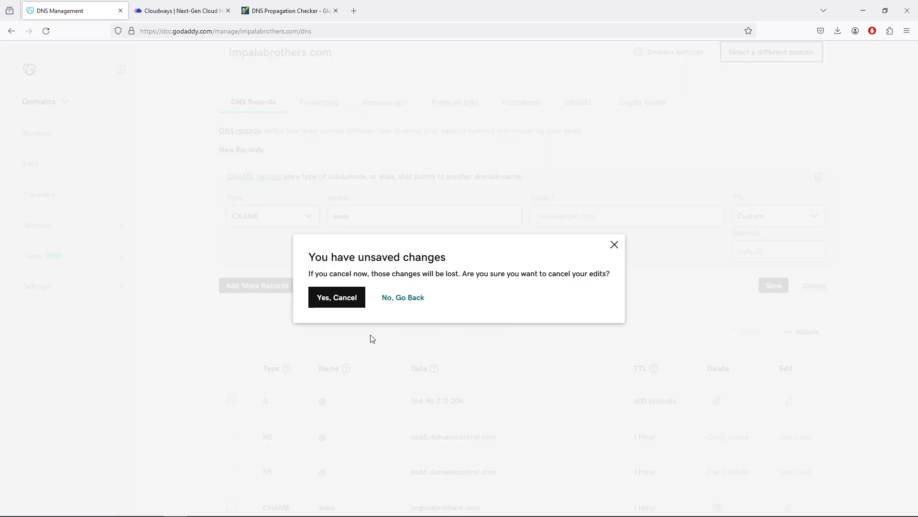
{"action": "left_click", "coordinate": [343, 306]}
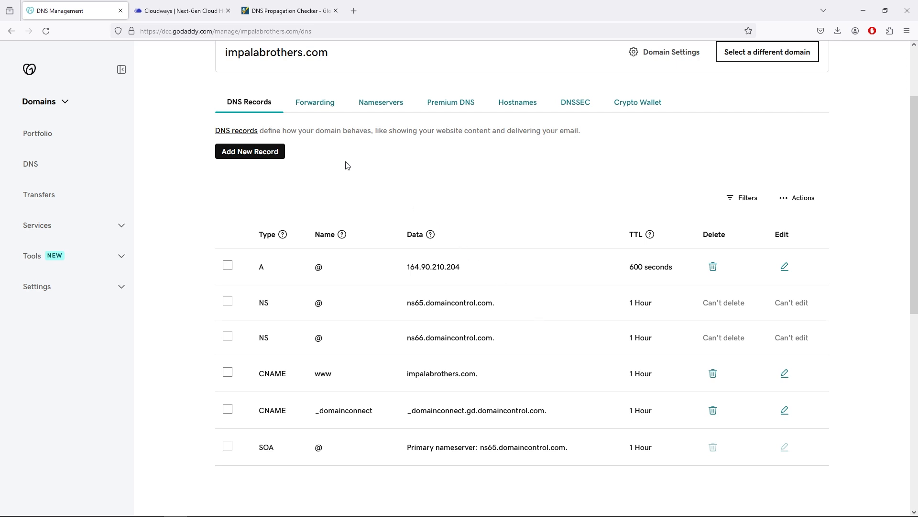
- Switch to the whatsmydns.net DNS Propagation Checker and look up the A records of impalabrothers.com
{"action": "left_click", "coordinate": [289, 12]}
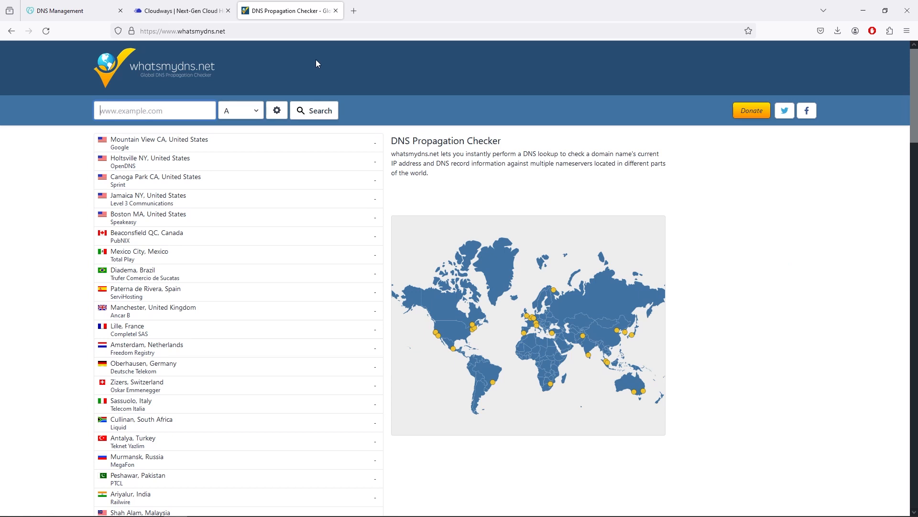
{"action": "left_click", "coordinate": [160, 113]}
{"action": "left_click", "coordinate": [156, 125]}
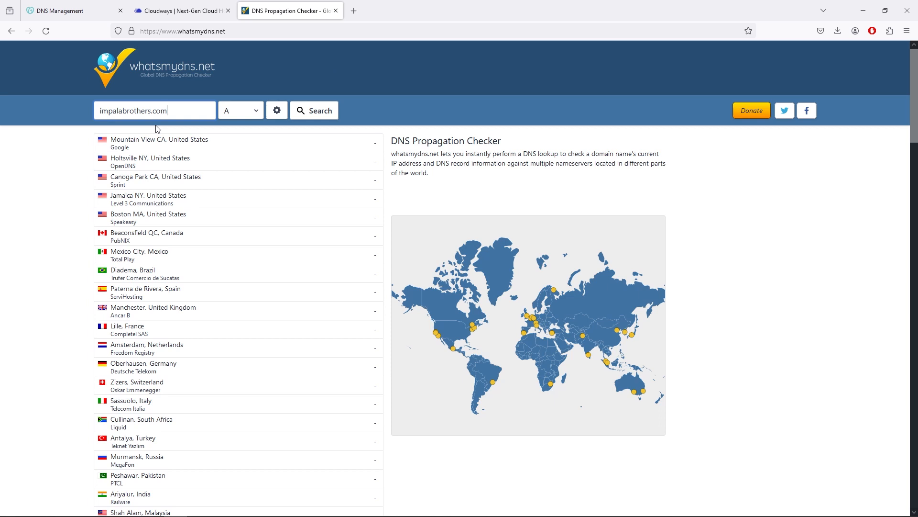
{"action": "left_click", "coordinate": [257, 110]}
{"action": "left_click", "coordinate": [242, 135]}
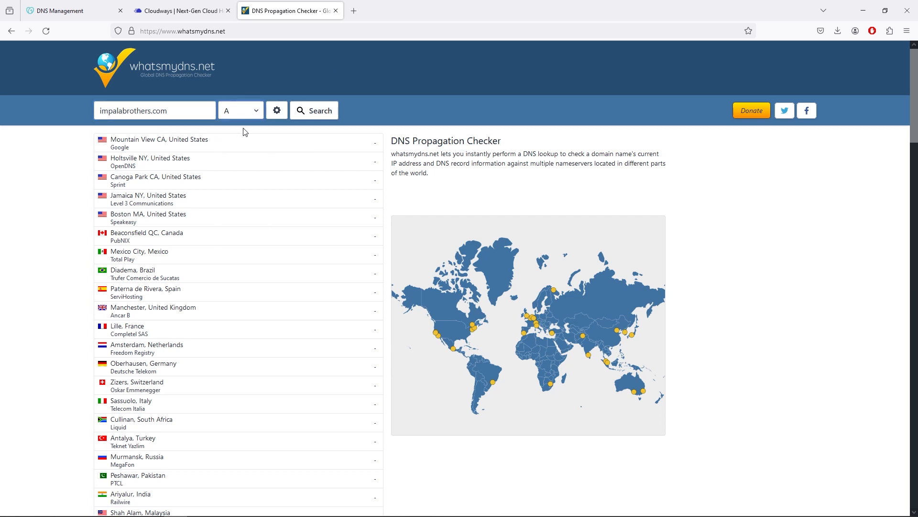
{"action": "left_click", "coordinate": [320, 113]}
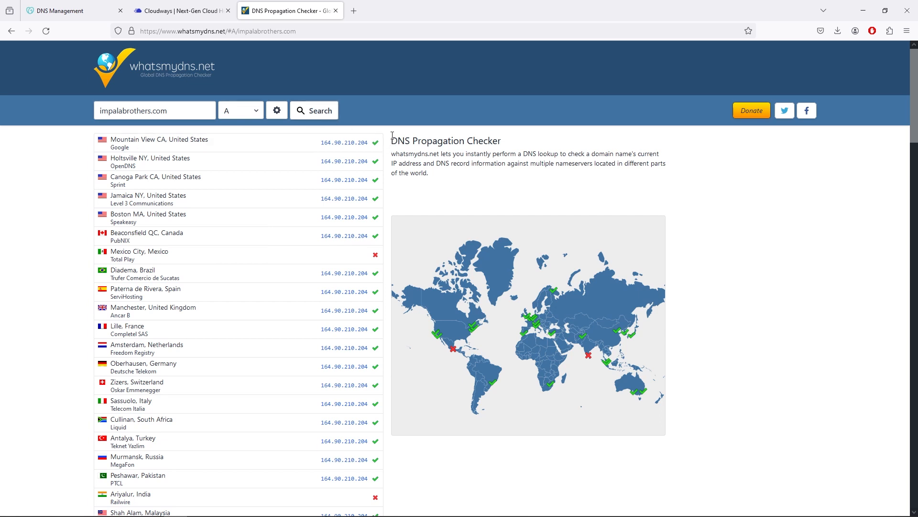
- Compare the A record's IP address in GoDaddy with the addresses the propagation checker reports across locations, ending on the GoDaddy DNS records
{"action": "scroll", "coordinate": [388, 144], "scroll_direction": "down", "scroll_amount": 4}
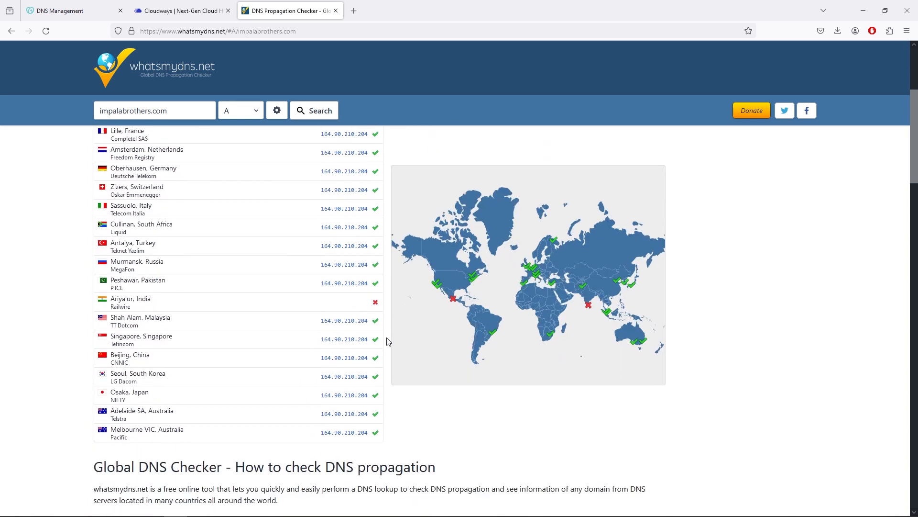
{"action": "scroll", "coordinate": [388, 338], "scroll_direction": "up", "scroll_amount": 4}
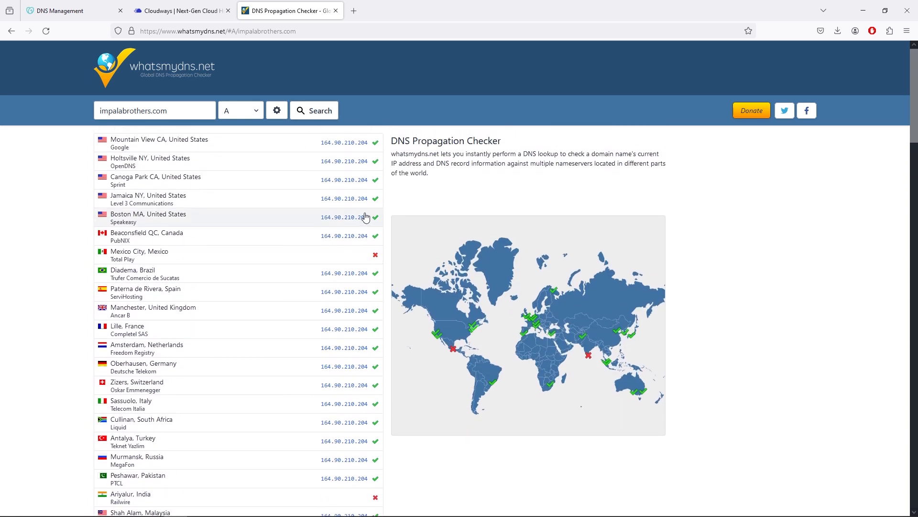
{"action": "left_click", "coordinate": [68, 12]}
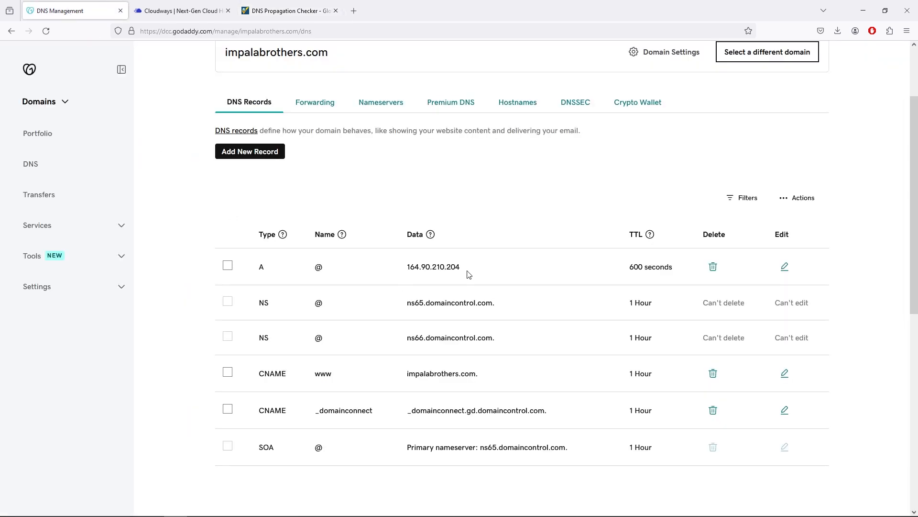
{"action": "left_click_drag", "start_coordinate": [408, 269], "coordinate": [460, 268]}
{"action": "left_click", "coordinate": [276, 5]}
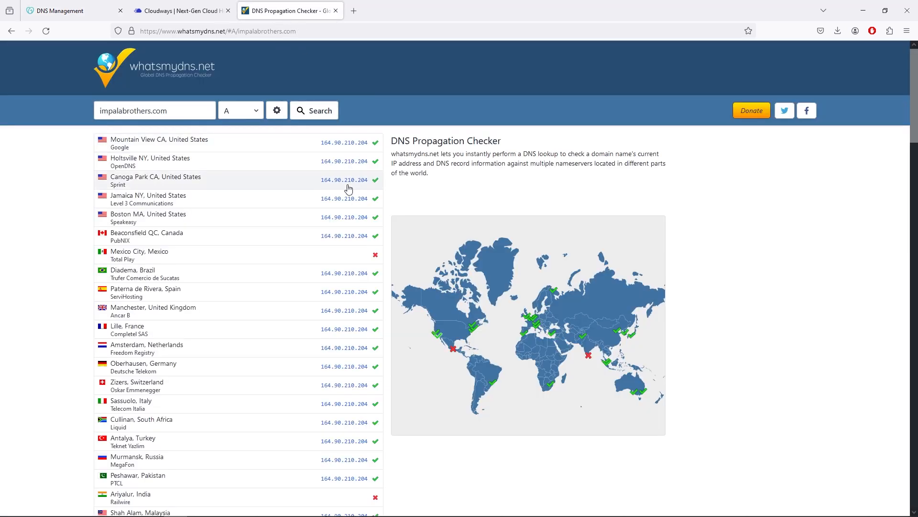
{"action": "scroll", "coordinate": [359, 300], "scroll_direction": "down", "scroll_amount": 4}
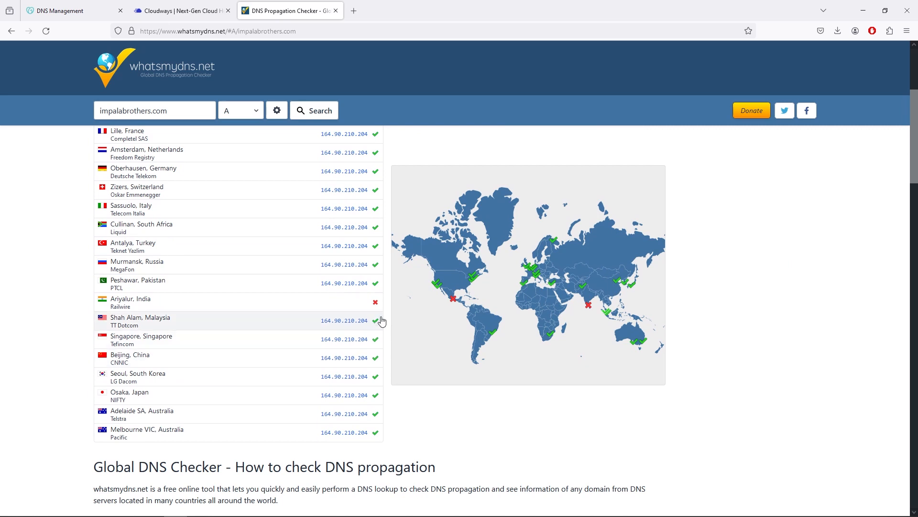
{"action": "scroll", "coordinate": [387, 319], "scroll_direction": "up", "scroll_amount": 4}
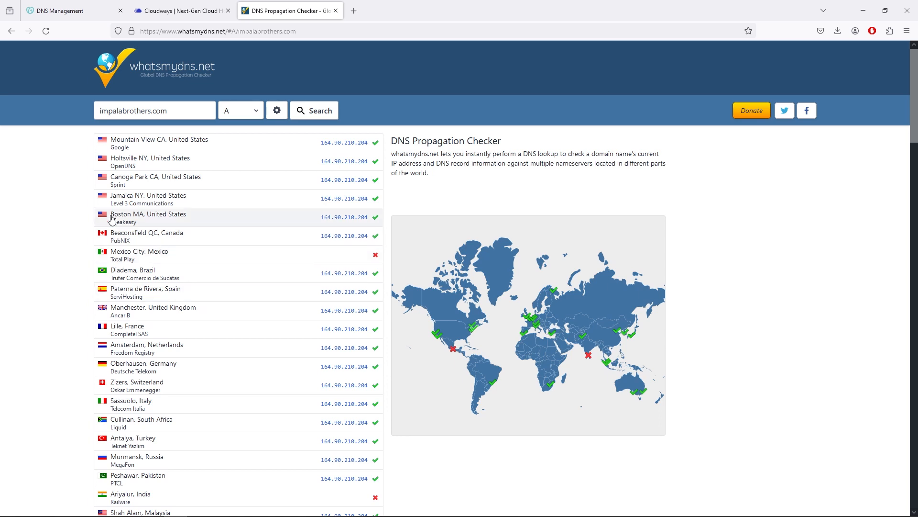
{"action": "left_click", "coordinate": [75, 19]}
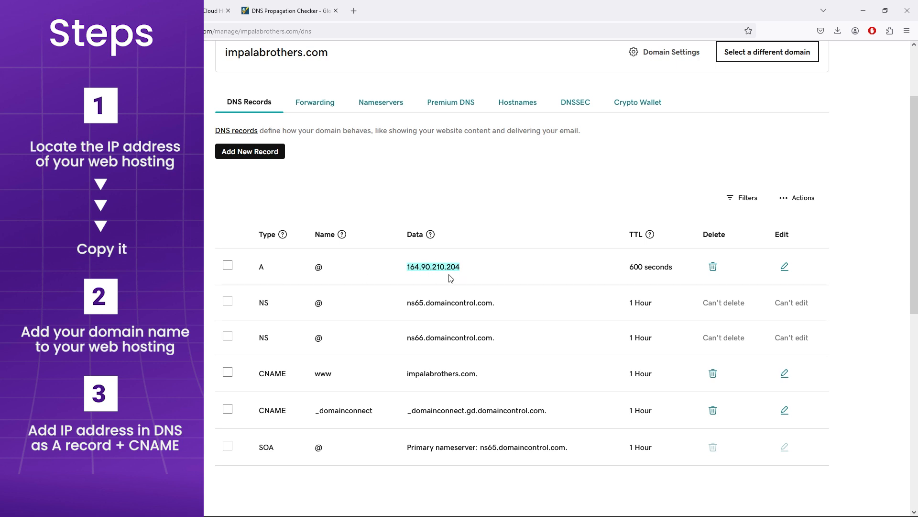
{"action": "left_click", "coordinate": [468, 277]}
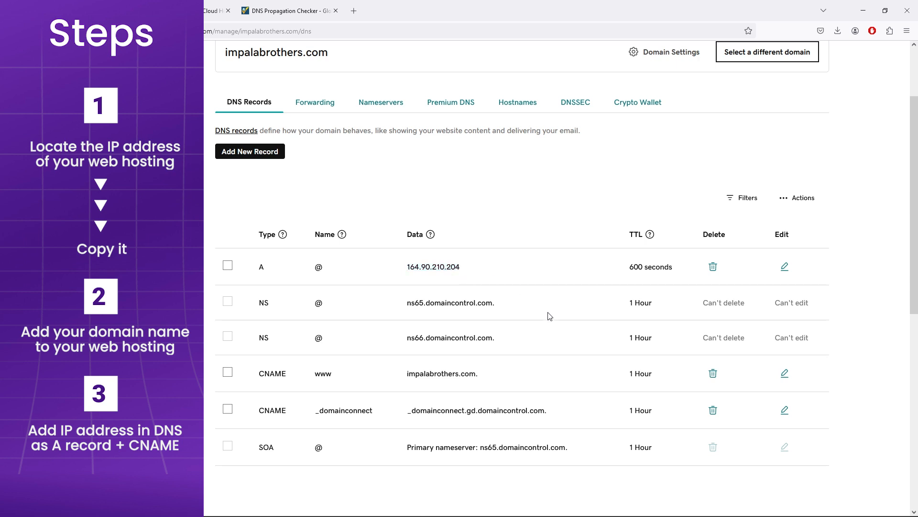